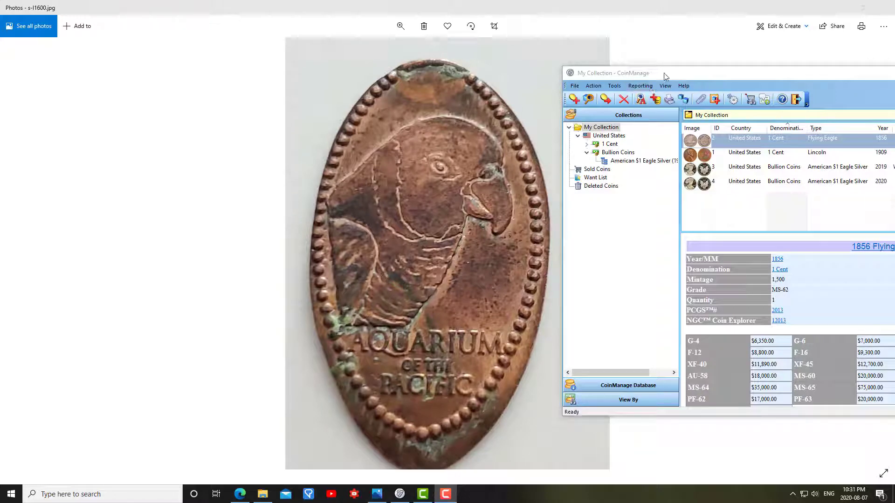
Start adding a coin to the collection and choose Elongated Cents under the United States Novelties
{"action": "left_click_drag", "start_coordinate": [668, 76], "coordinate": [206, 48]}
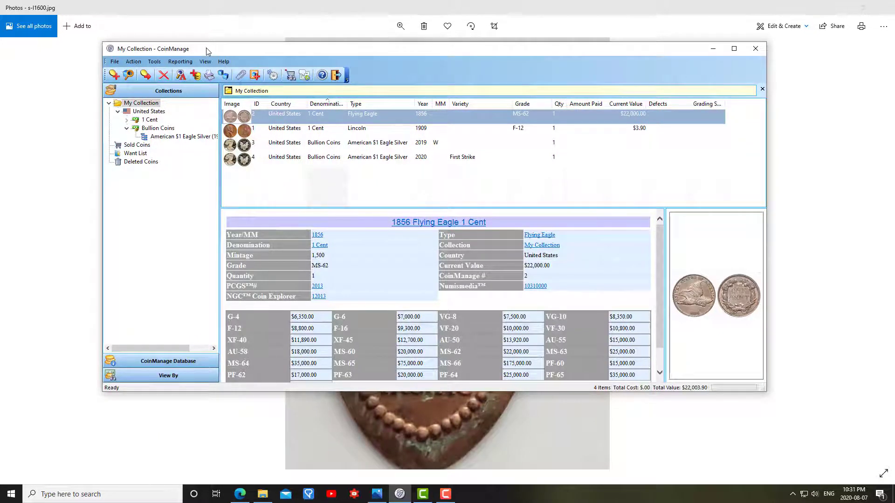
{"action": "left_click_drag", "start_coordinate": [207, 48], "coordinate": [183, 69]}
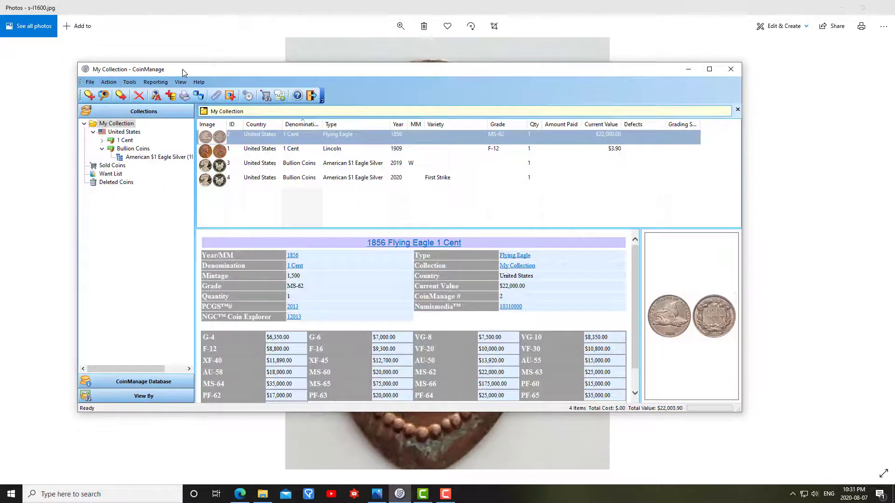
{"action": "left_click", "coordinate": [89, 96]}
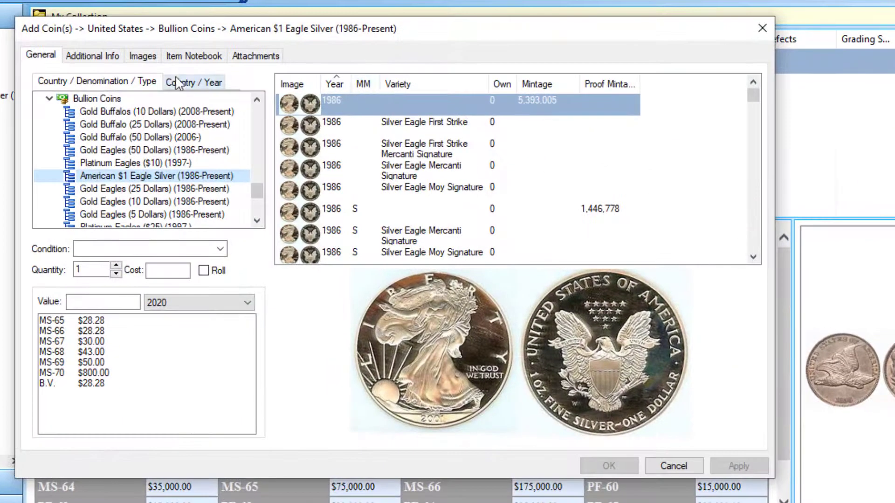
{"action": "left_click", "coordinate": [49, 99]}
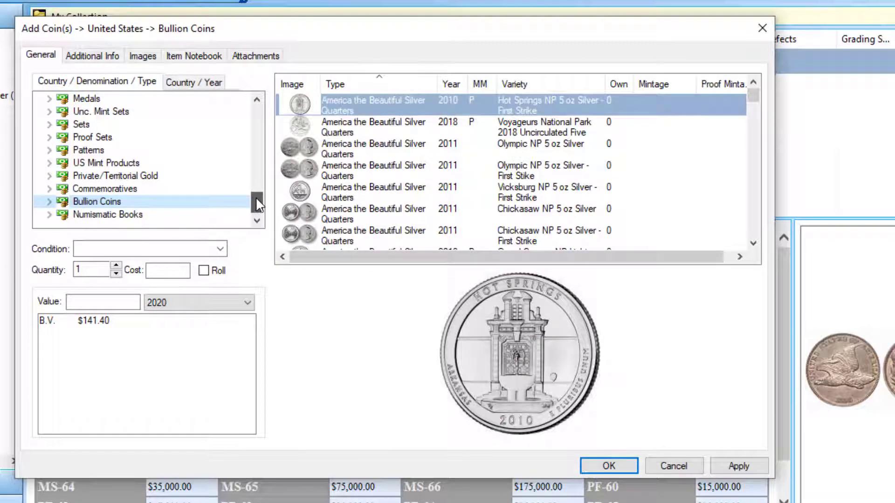
{"action": "left_click_drag", "start_coordinate": [256, 198], "coordinate": [256, 190]}
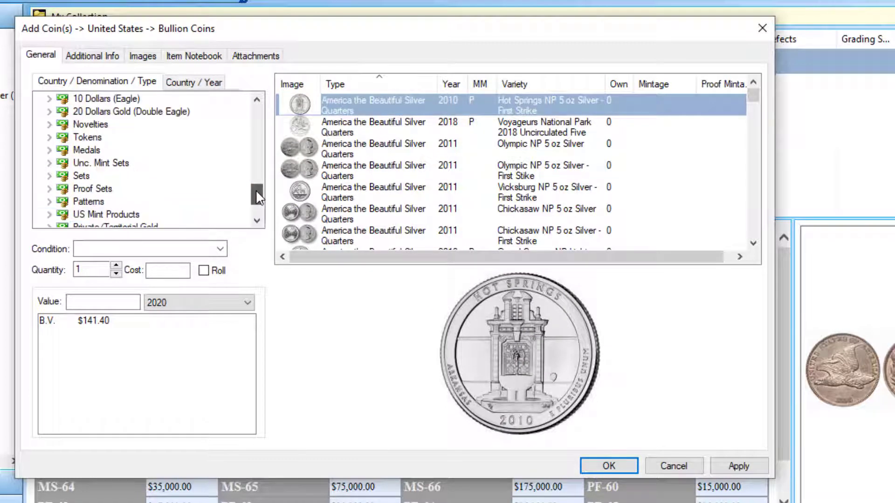
{"action": "left_click", "coordinate": [49, 124]}
{"action": "left_click", "coordinate": [97, 137]}
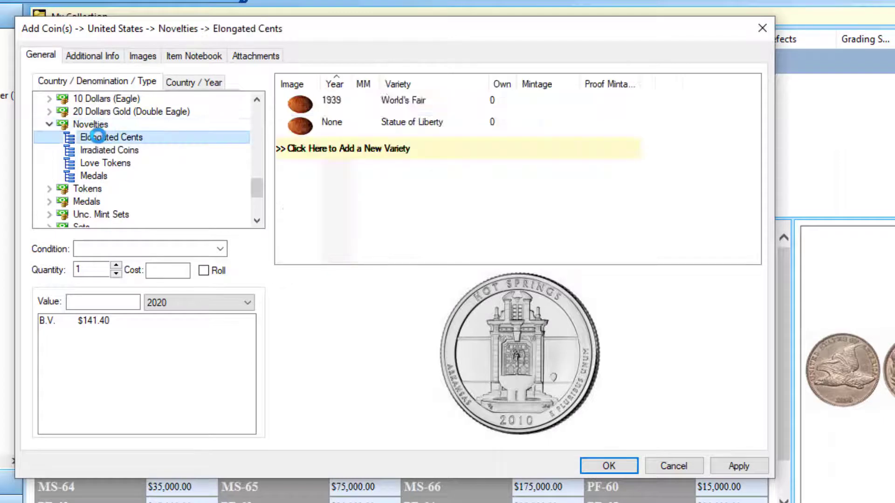
Add a new variety named "Aquirium of the Pacific" without year or mint mark, and add that coin to the collection
{"action": "left_click", "coordinate": [342, 150]}
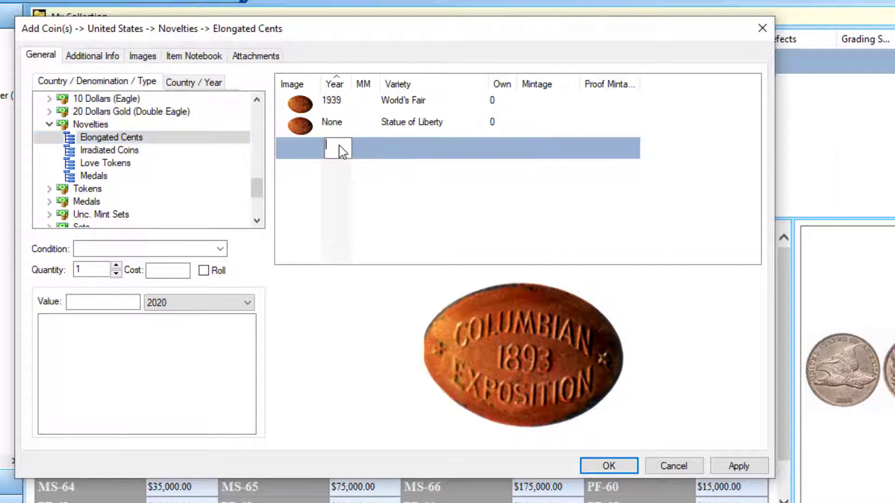
{"action": "key", "text": "Tab"}
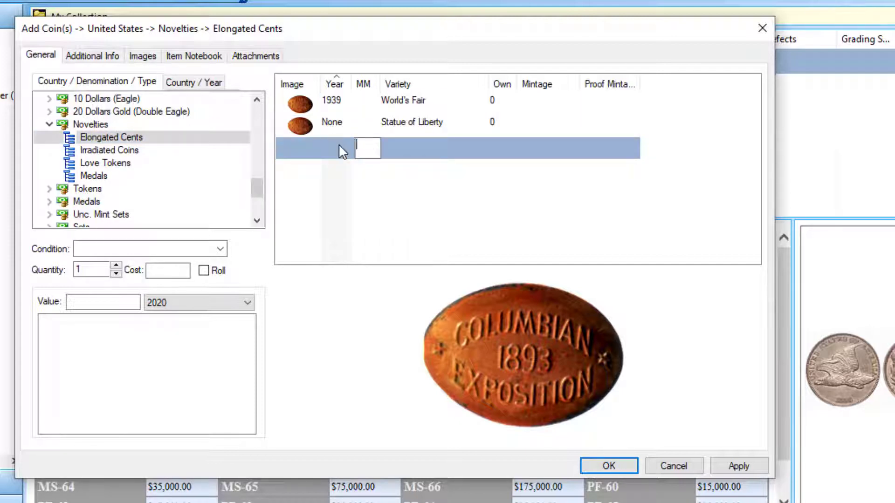
{"action": "key", "text": "Tab"}
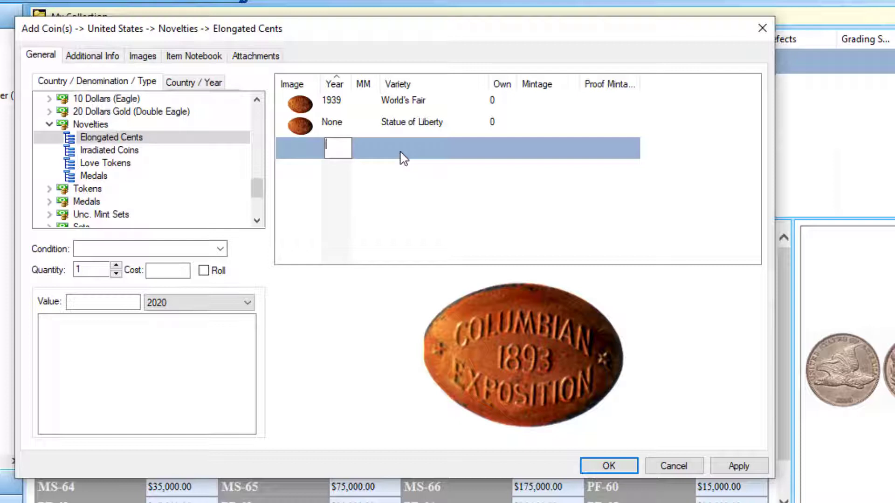
{"action": "key", "text": "Tab"}
{"action": "key", "text": "Tab"}
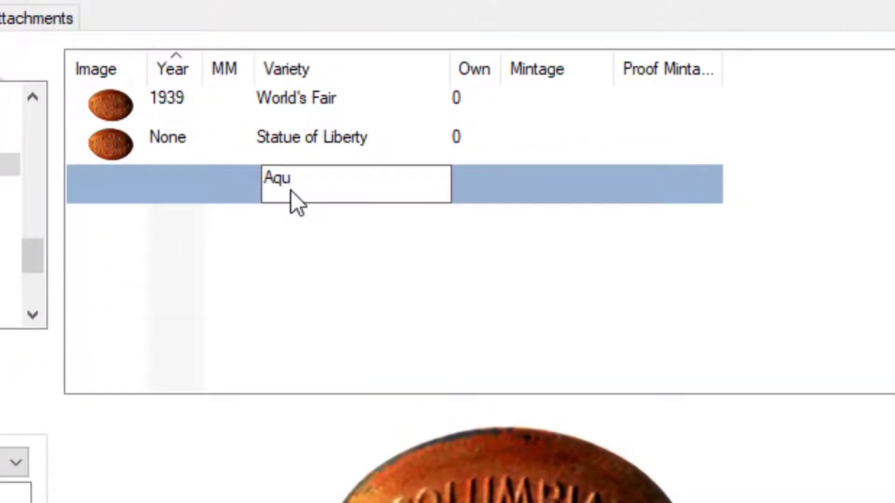
{"action": "type", "text": "ium of the P"}
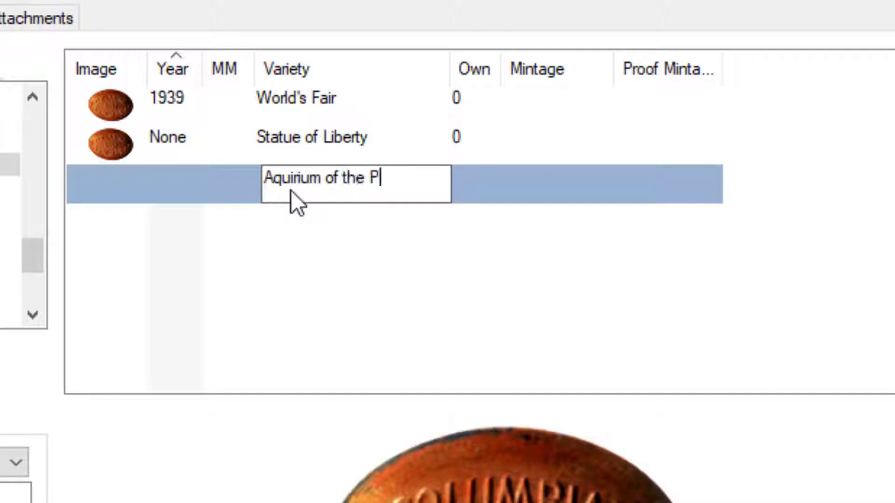
{"action": "type", "text": "acific"}
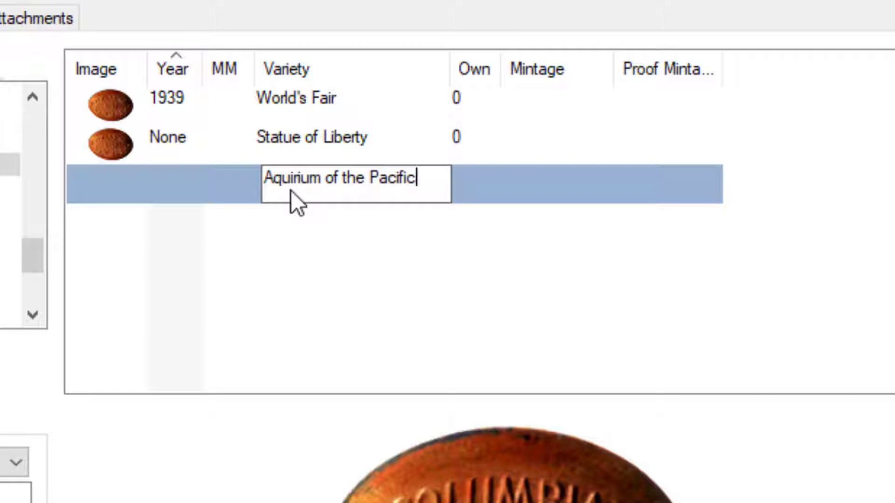
{"action": "key", "text": "Tab"}
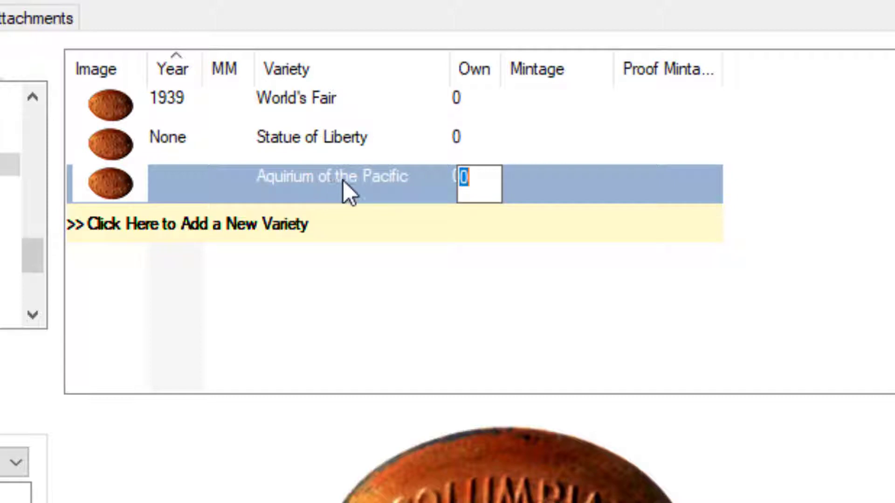
{"action": "key", "text": "Return"}
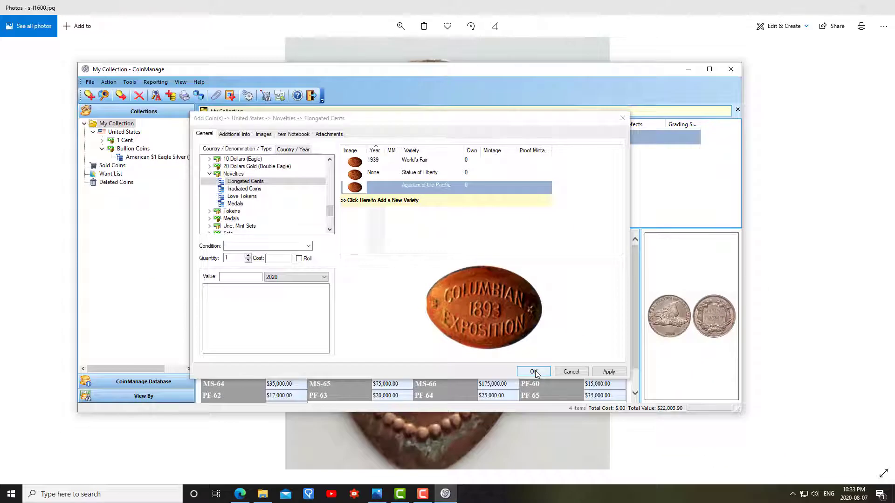
{"action": "left_click", "coordinate": [533, 372]}
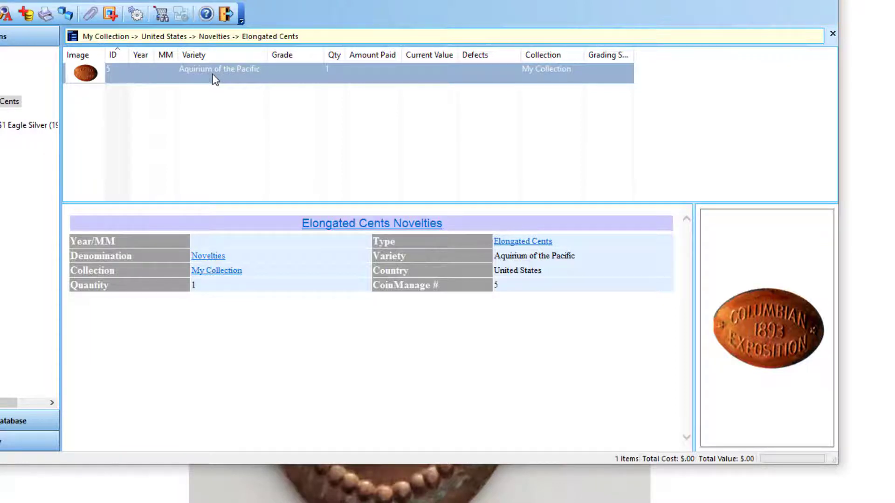
Open the Coin Database Editor and show the coins listed for Elongated Cents under United States Novelties
{"action": "left_click", "coordinate": [102, 63]}
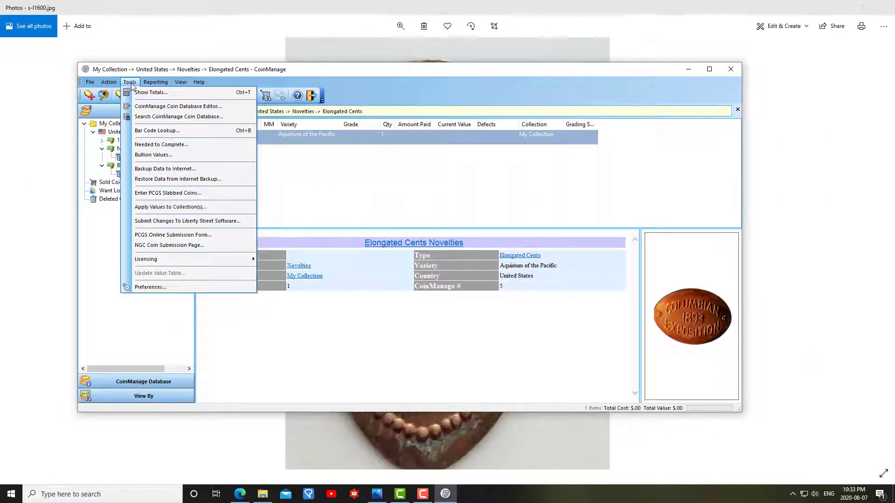
{"action": "left_click", "coordinate": [303, 124]}
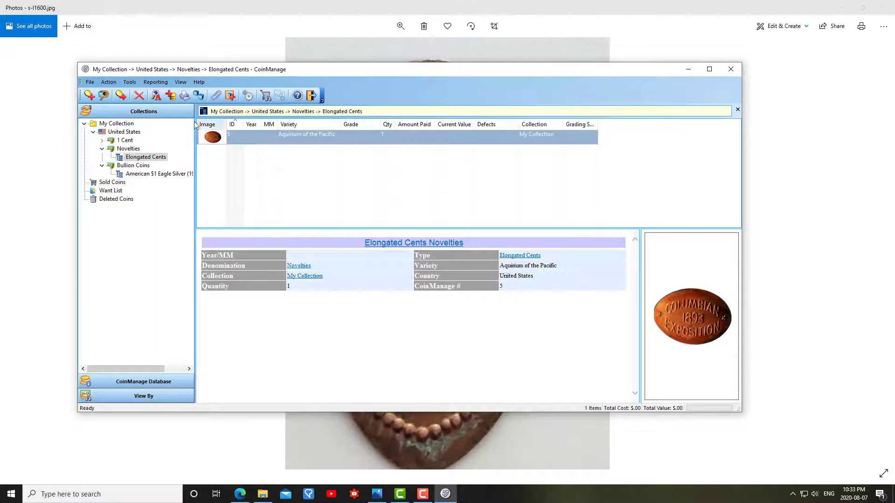
{"action": "left_click", "coordinate": [129, 82]}
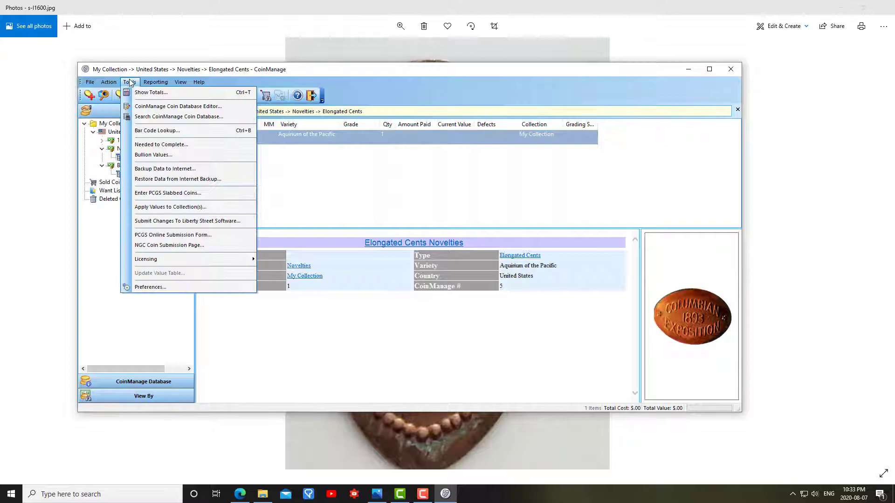
{"action": "left_click", "coordinate": [145, 107]}
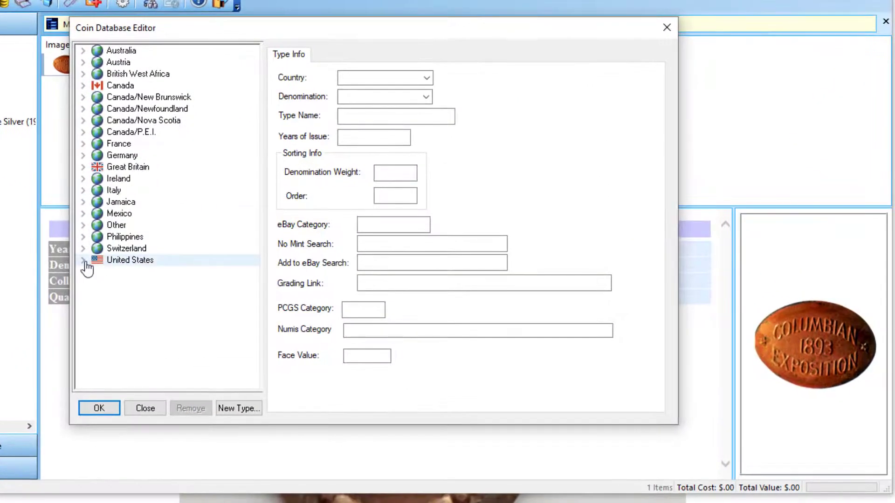
{"action": "left_click", "coordinate": [223, 262]}
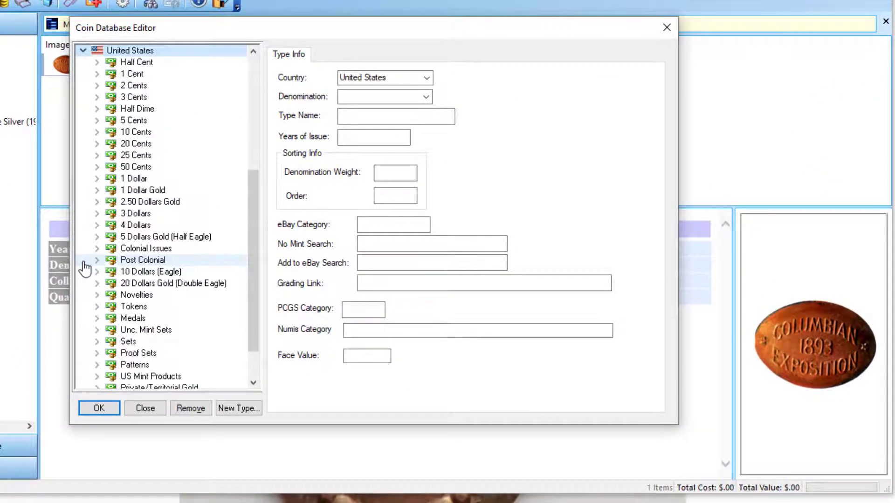
{"action": "scroll", "coordinate": [91, 269], "scroll_direction": "down", "scroll_amount": 2}
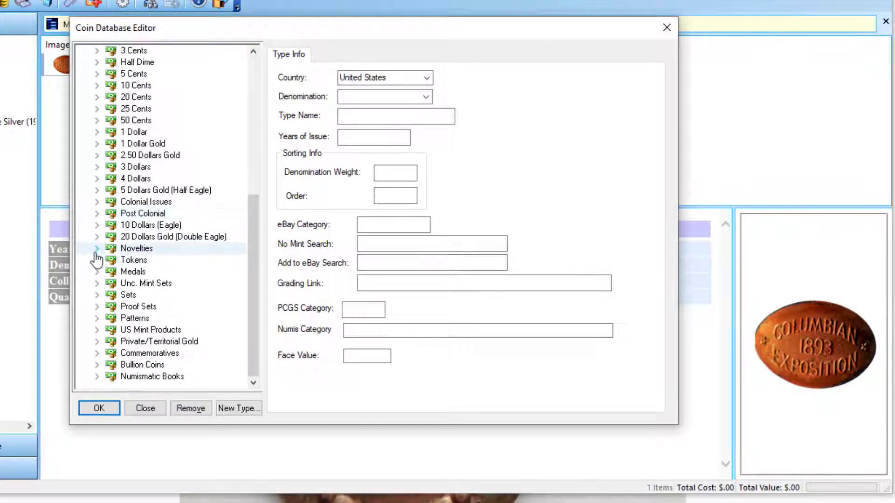
{"action": "left_click", "coordinate": [96, 248]}
{"action": "left_click", "coordinate": [180, 264]}
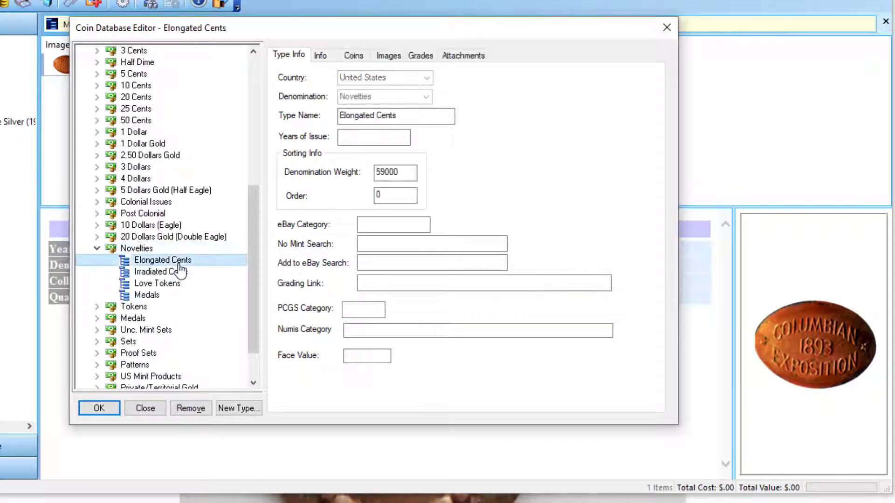
{"action": "left_click", "coordinate": [353, 57]}
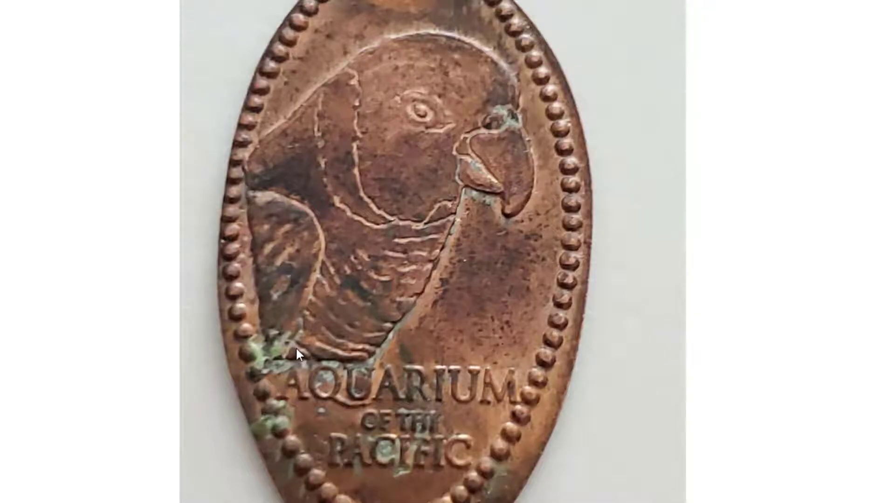
Copy the elongated penny picture from Photos, paste it as the image of the Aquirium of the Pacific variety in CoinManage, and save
{"action": "right_click", "coordinate": [295, 347]}
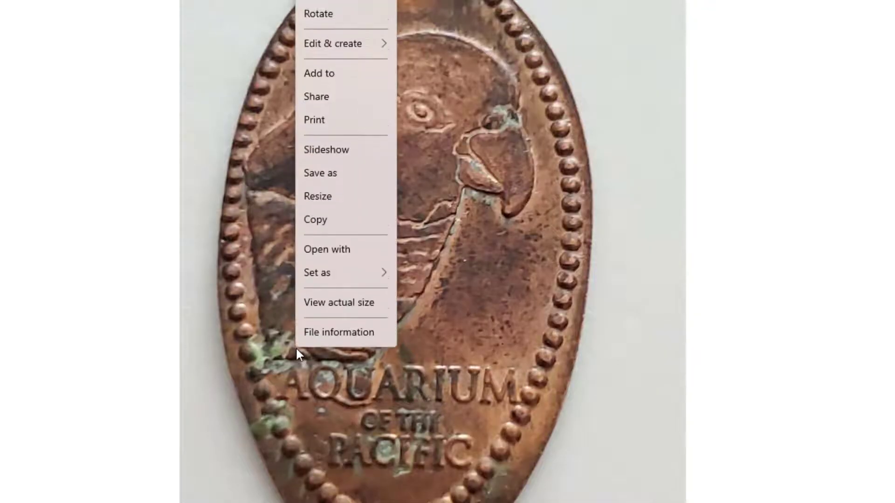
{"action": "left_click", "coordinate": [333, 221]}
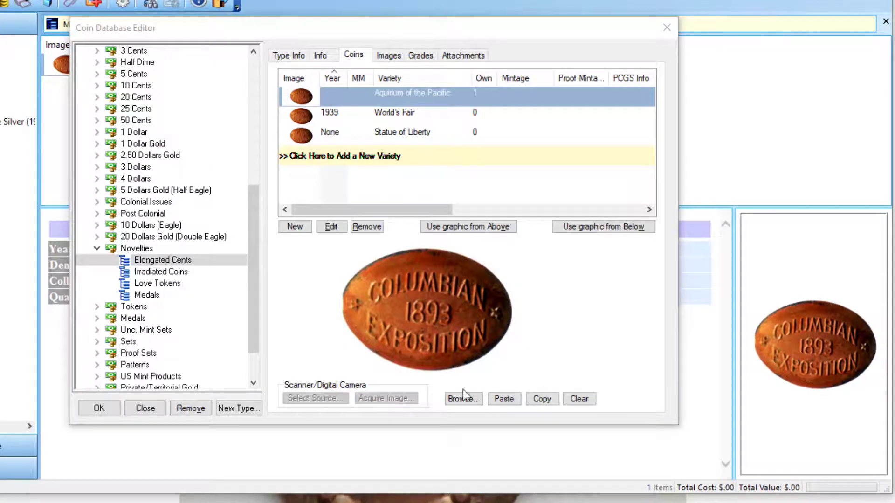
{"action": "left_click", "coordinate": [503, 399]}
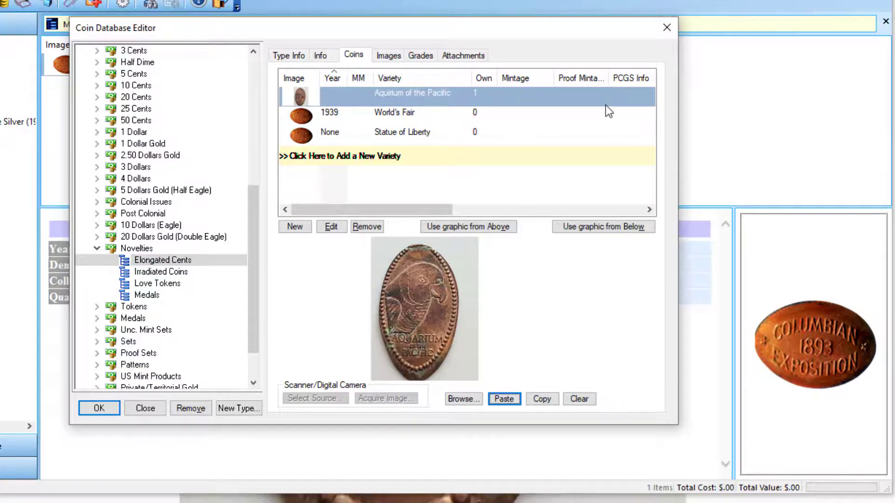
{"action": "left_click", "coordinate": [100, 409]}
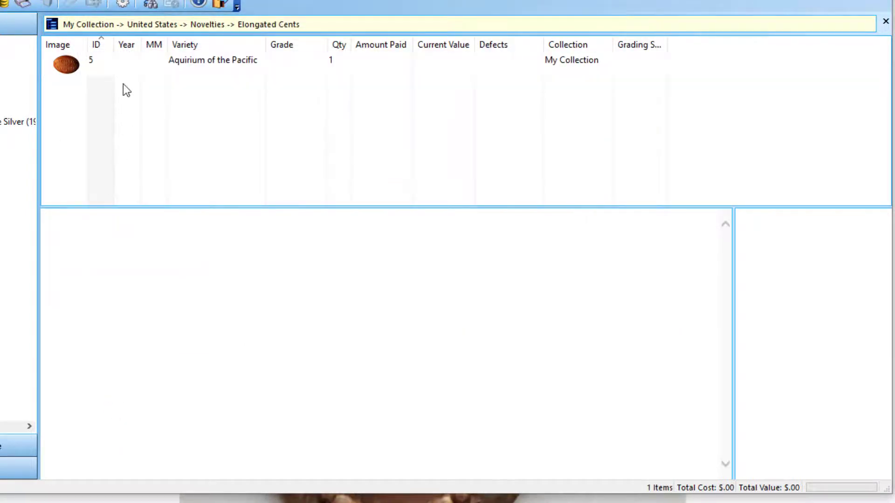
Select the Aquirium of the Pacific coin in the collection and widen its picture area
{"action": "left_click", "coordinate": [123, 69]}
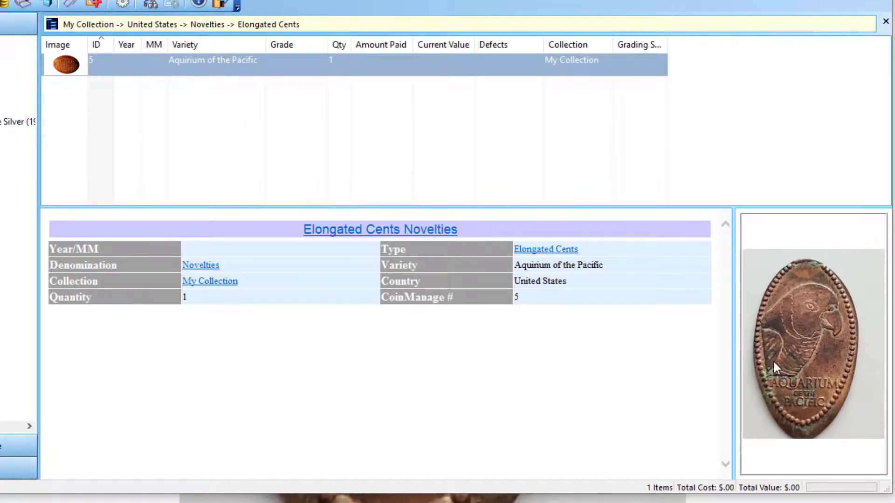
{"action": "left_click_drag", "start_coordinate": [735, 358], "coordinate": [607, 333]}
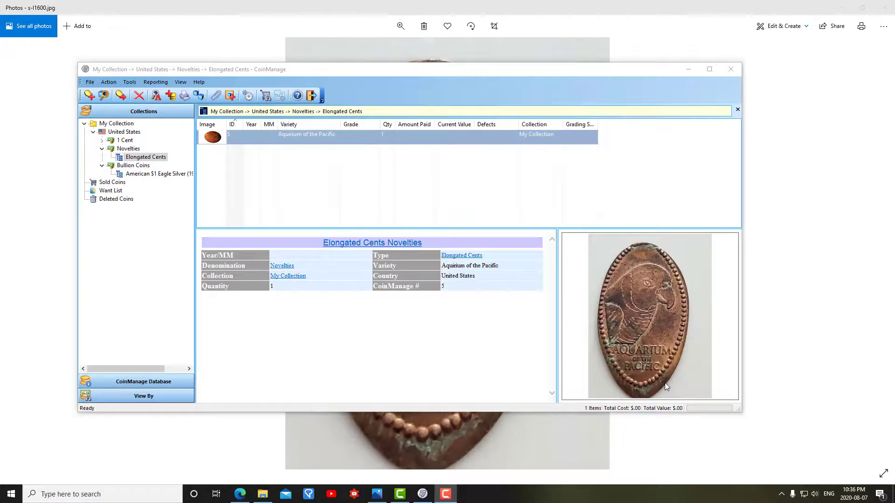
Edit the Aquirium of the Pacific coin's properties, setting its value to 5.00 and its condition to AU
{"action": "double_click", "coordinate": [273, 141]}
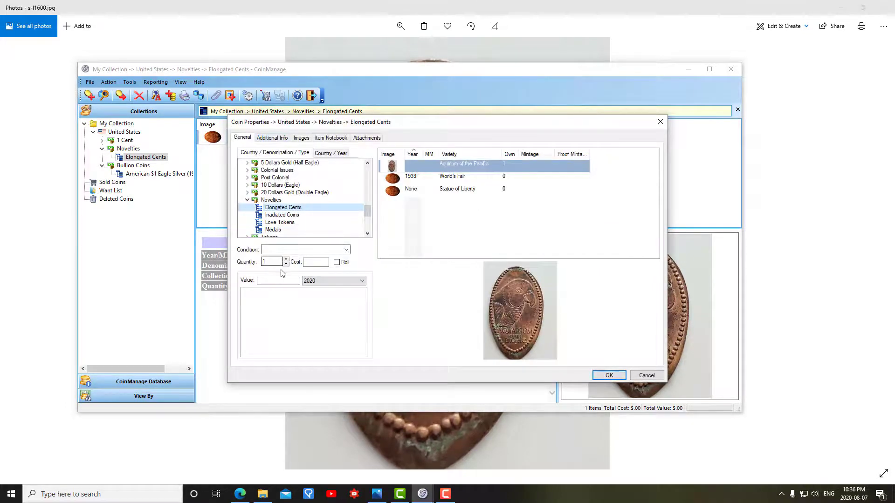
{"action": "left_click", "coordinate": [277, 280]}
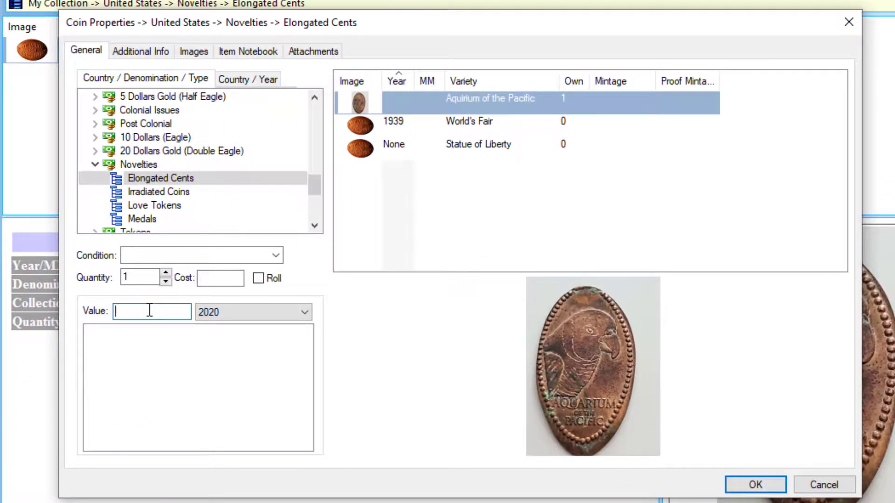
{"action": "type", "text": "5.00"}
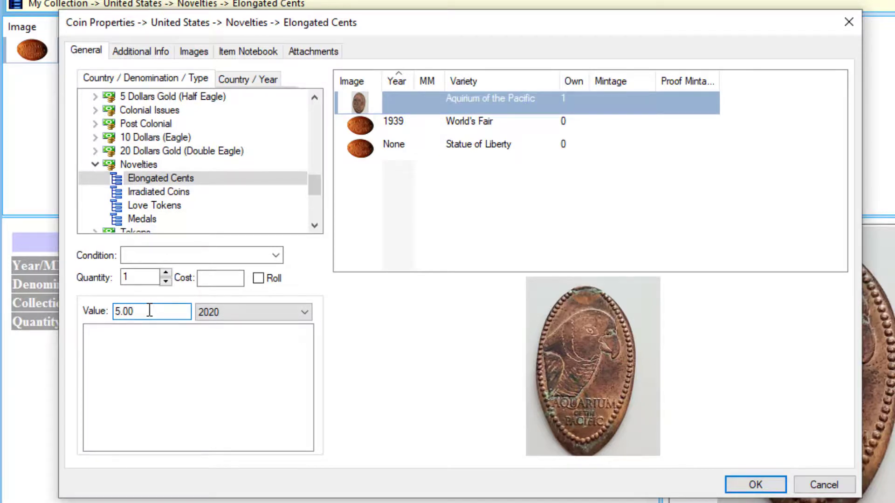
{"action": "left_click", "coordinate": [190, 255]}
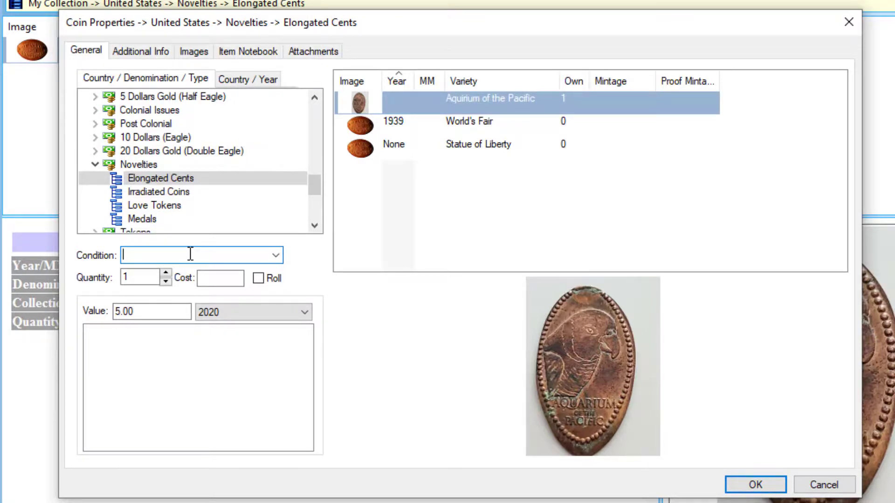
{"action": "type", "text": "AU"}
{"action": "left_click", "coordinate": [755, 485]}
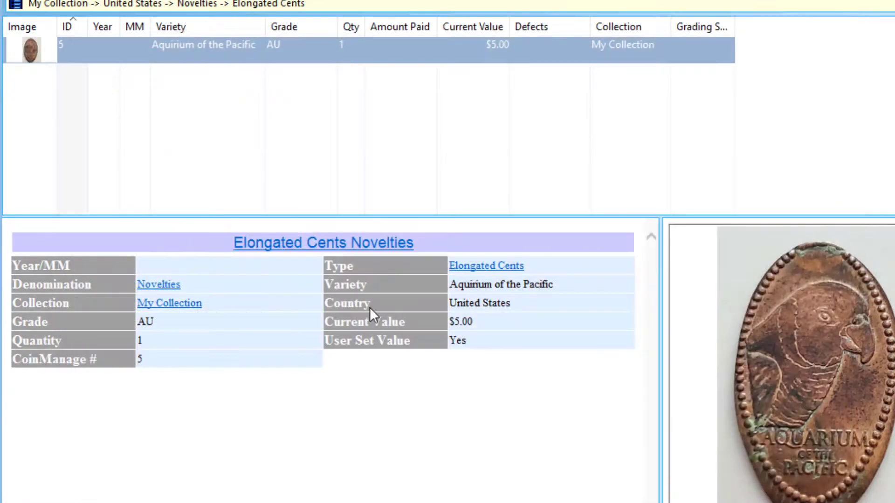